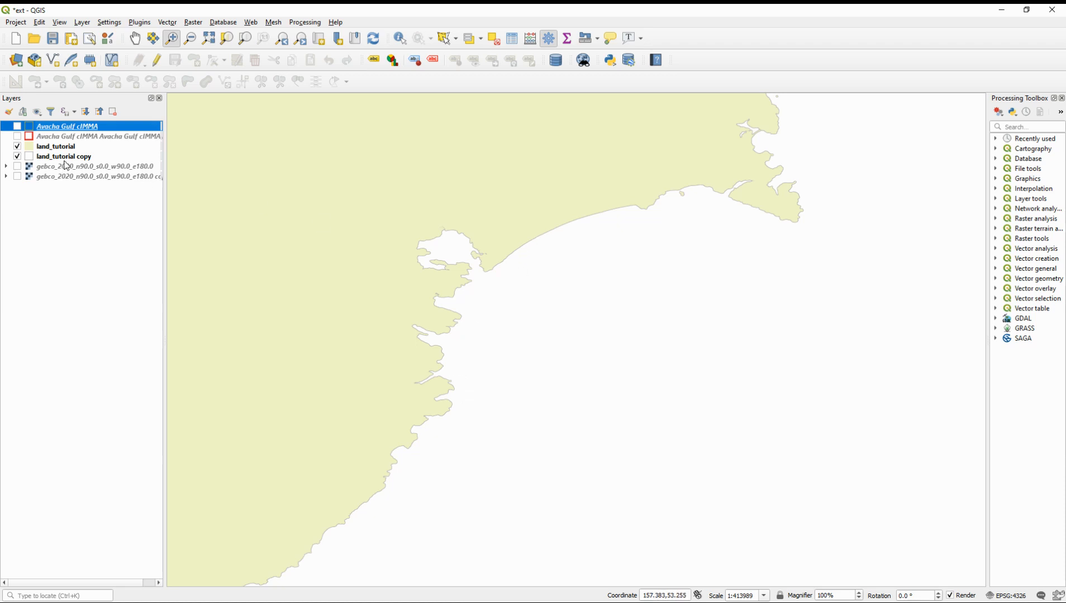
left_click(83, 23)
left_click(279, 64)
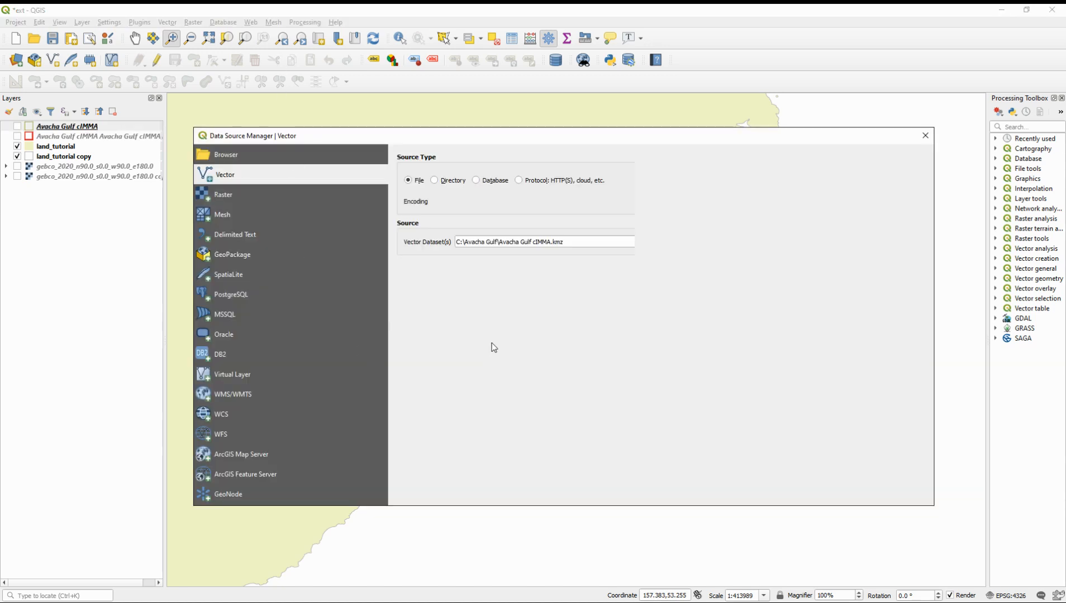
left_click(560, 245)
key("BackSpace")
type("z")
left_click_drag(679, 143, 641, 118)
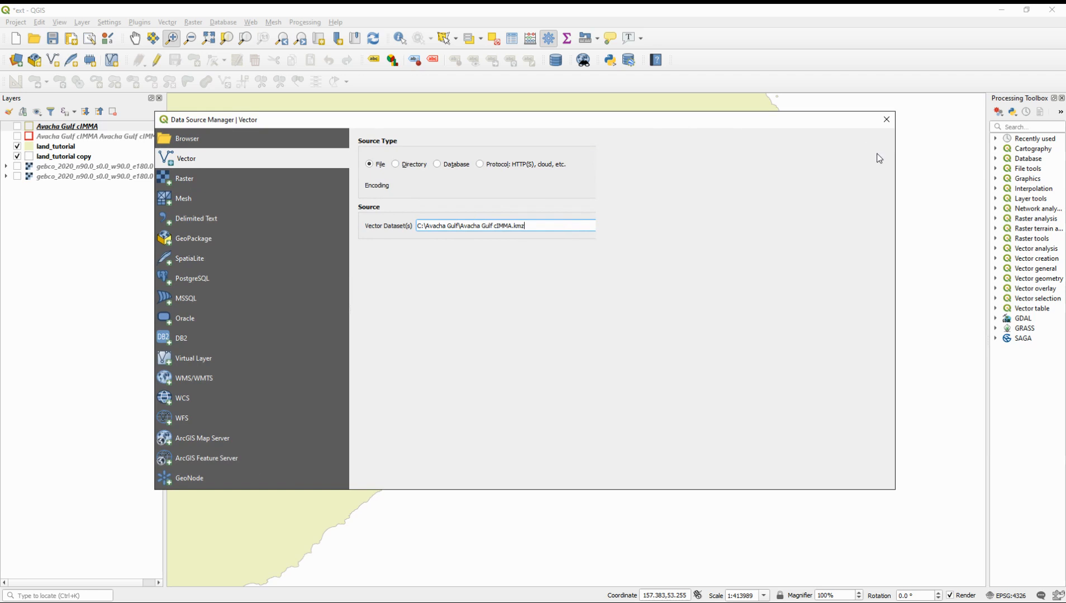
left_click_drag(894, 158, 846, 158)
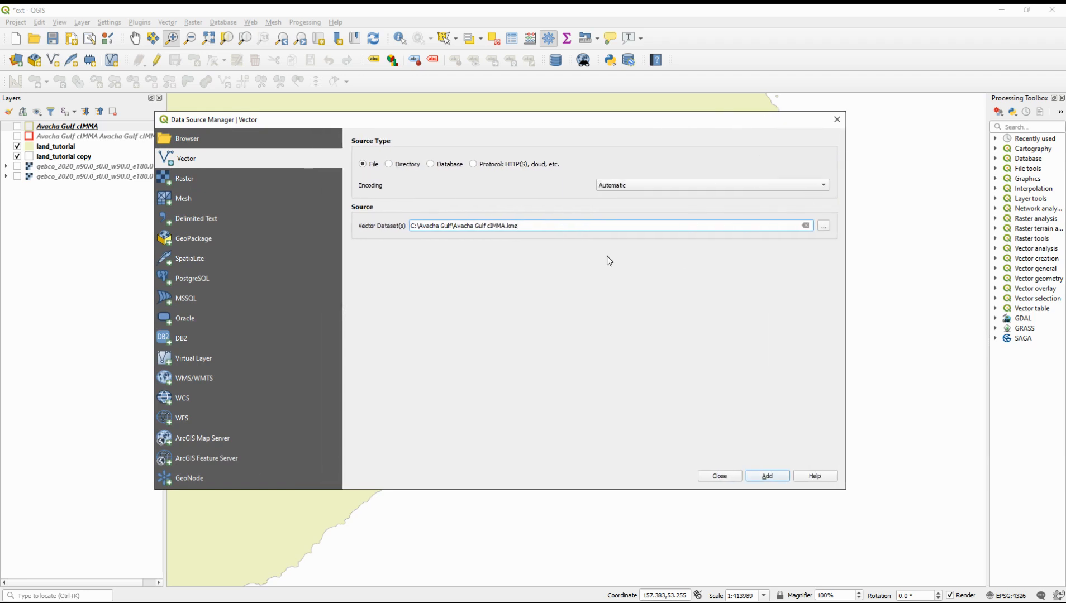
left_click(824, 226)
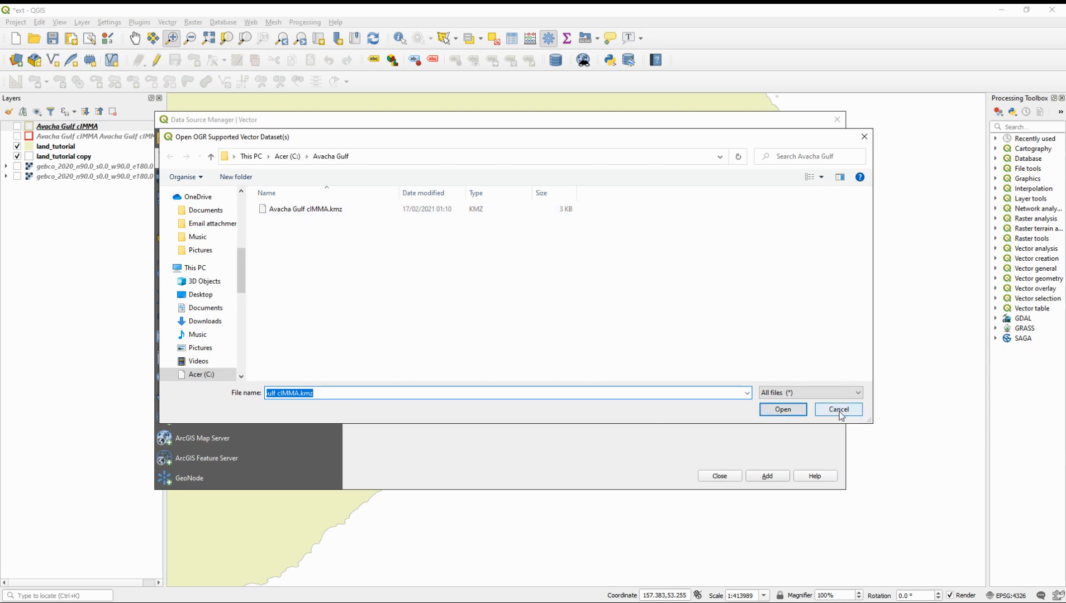
key("Return")
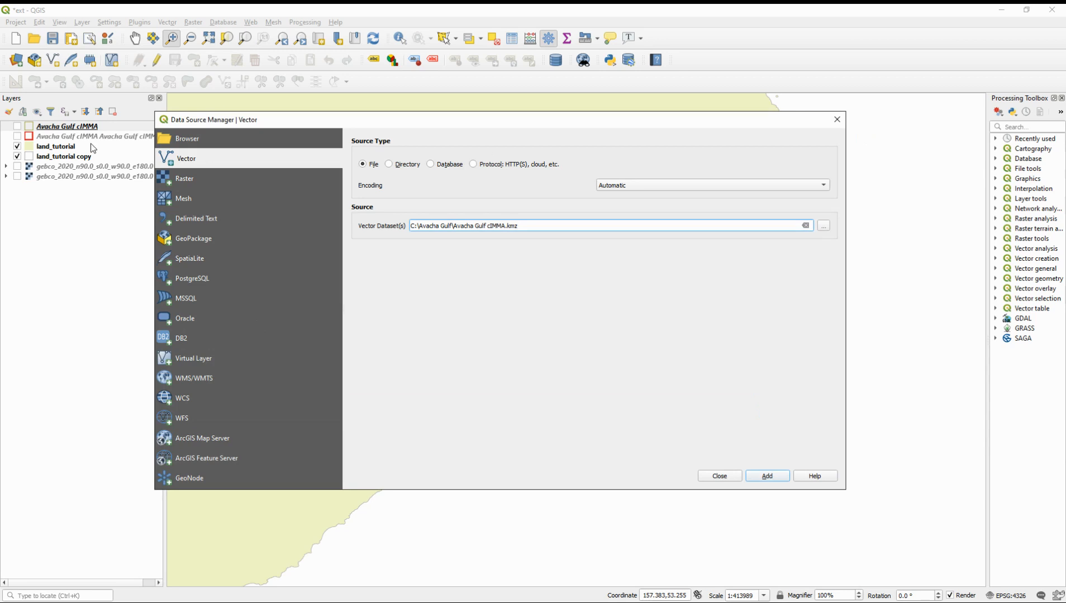
left_click(730, 478)
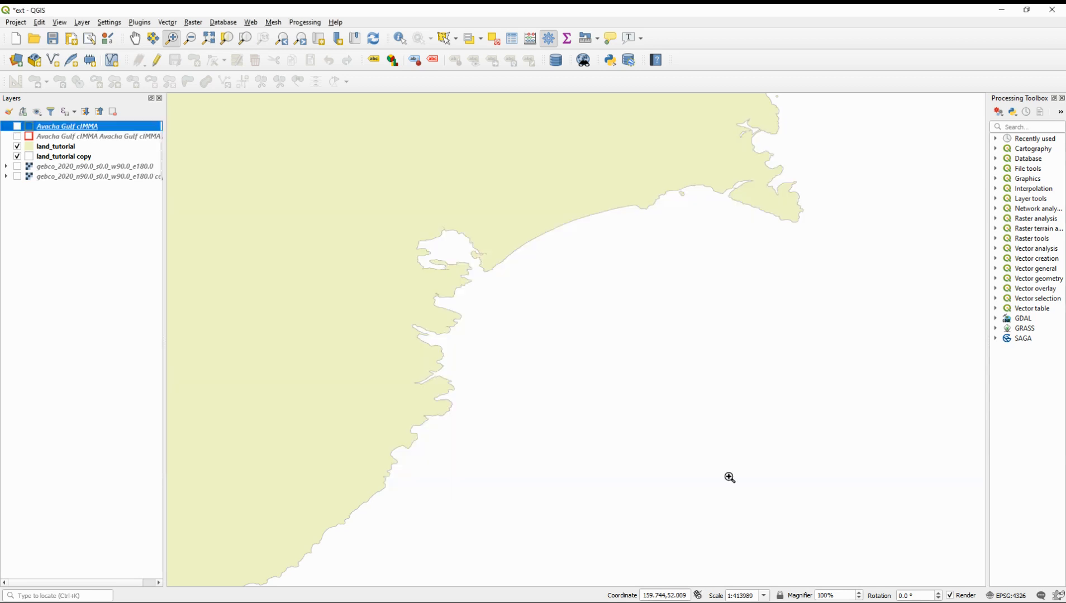
Step: Show the red-outlined Avacha Gulf cIMMA boundary layer and the two-tone copy of the gebco_2020 bathymetry layer on the map
left_click(17, 138)
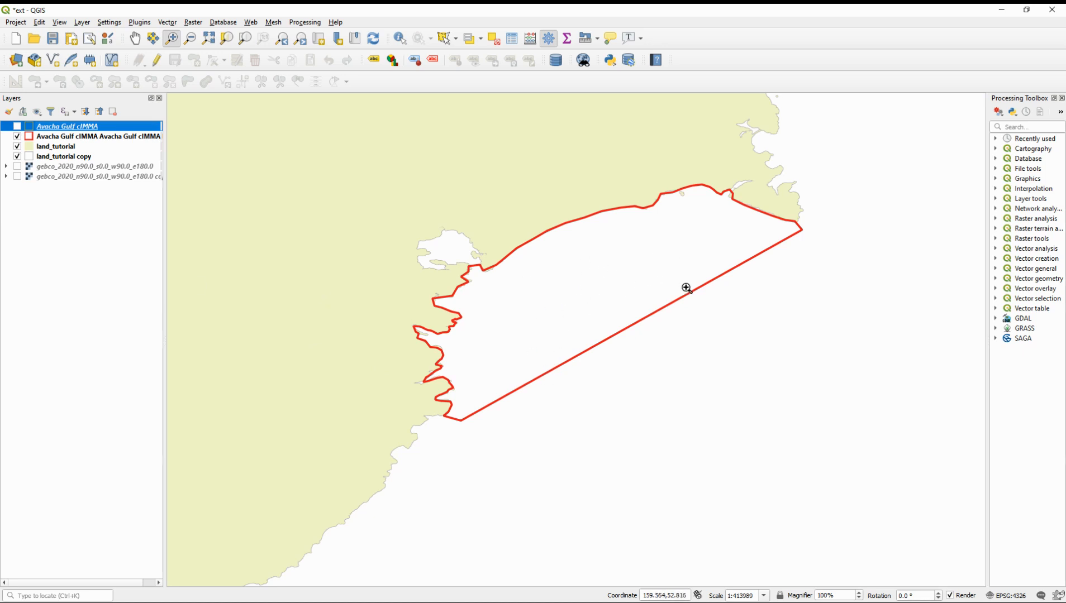
left_click(17, 167)
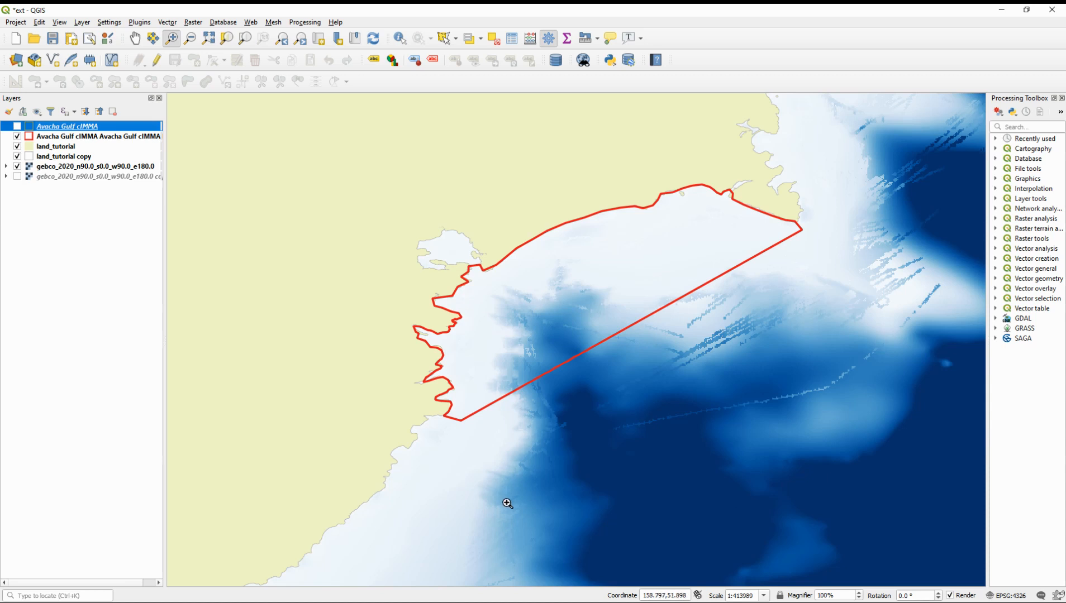
left_click(18, 166)
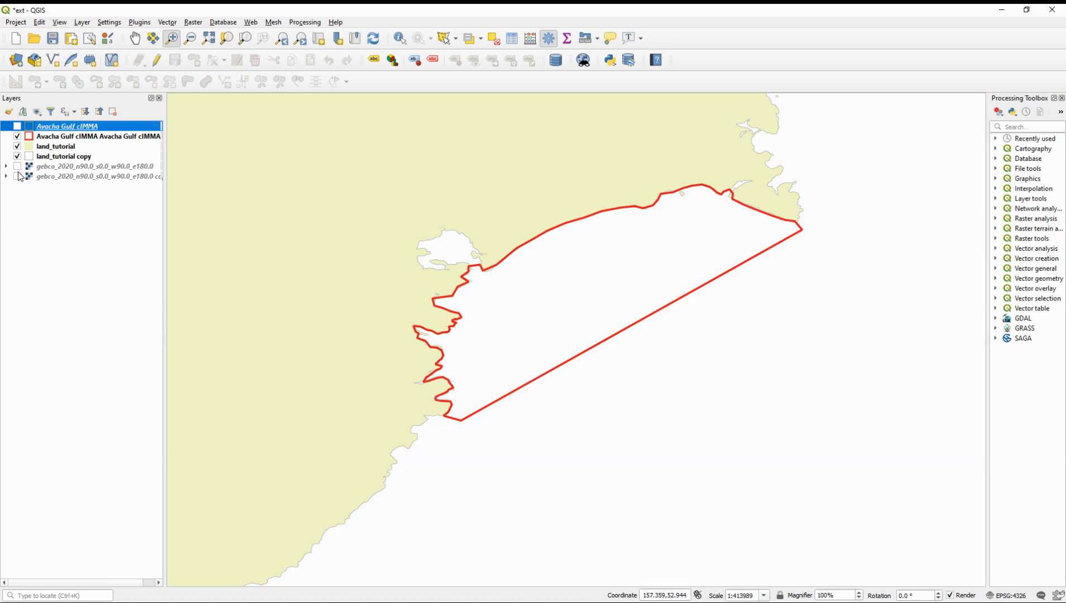
left_click(17, 176)
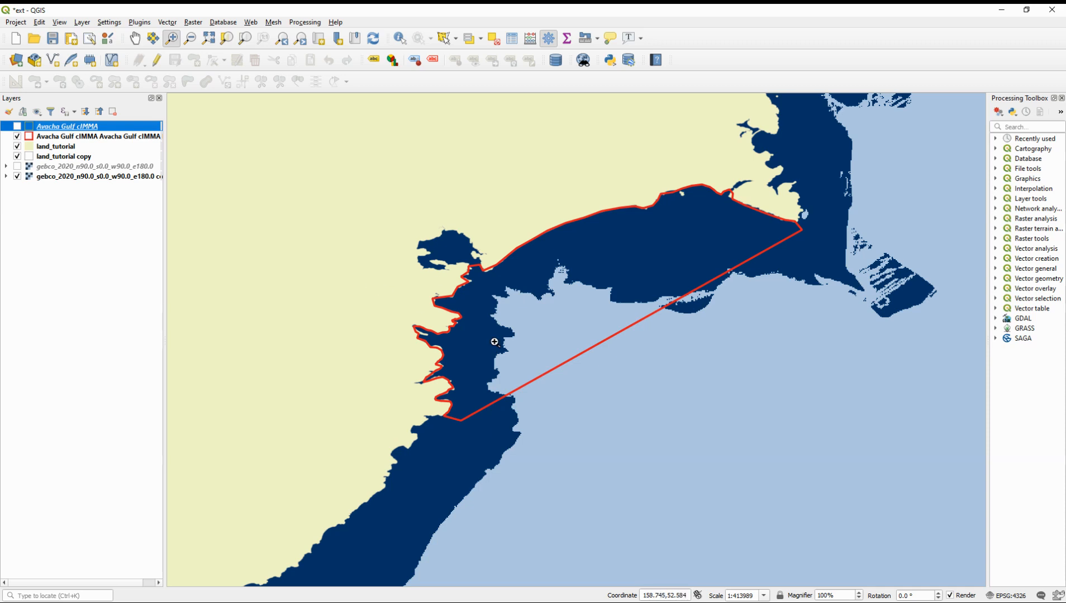
left_click(105, 140)
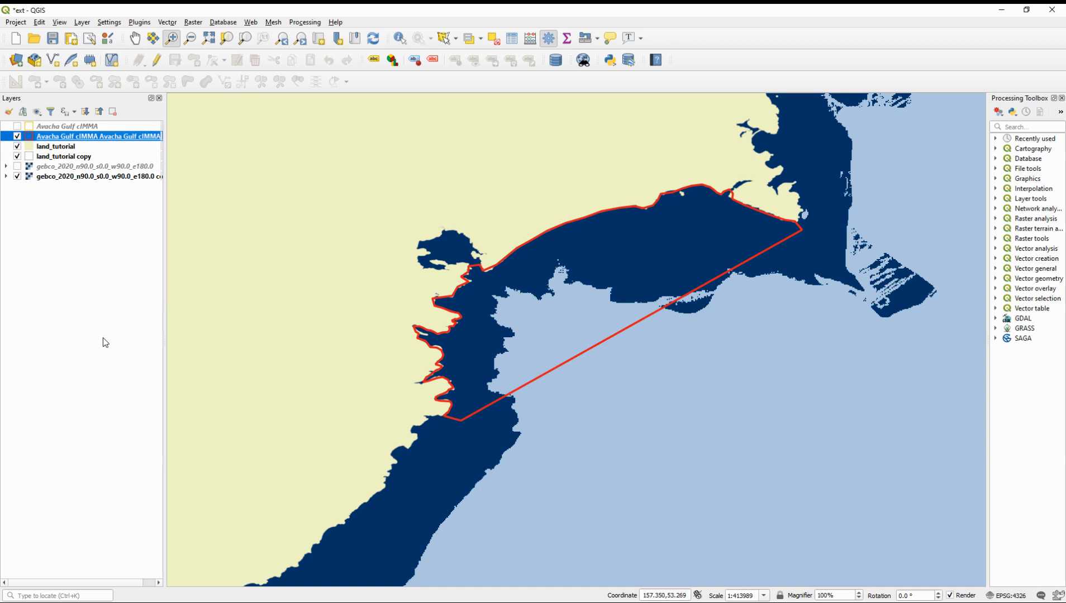
left_click(82, 22)
left_click(288, 58)
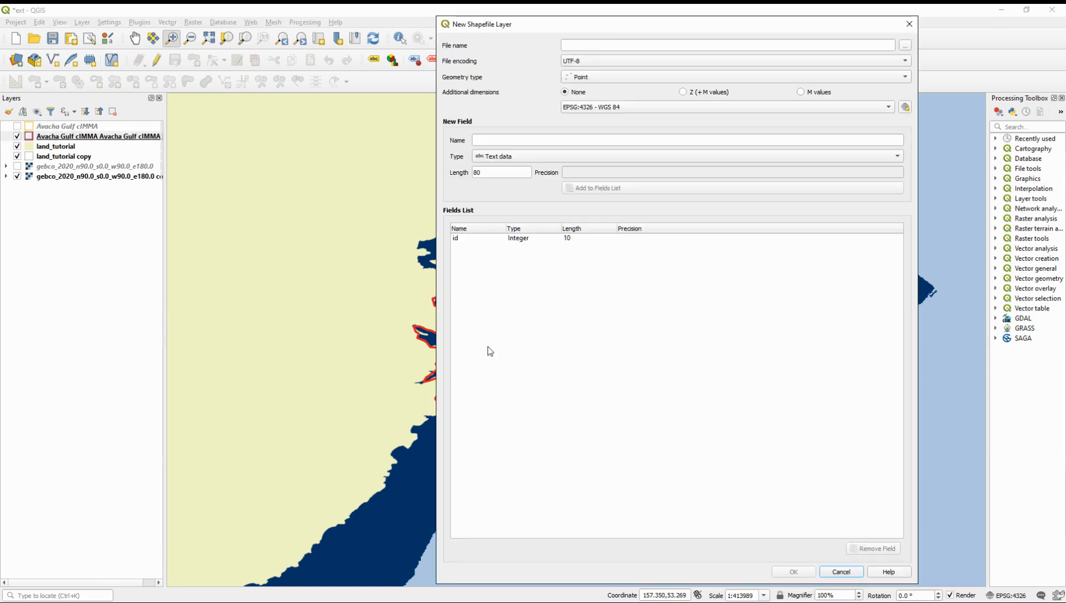
left_click(637, 46)
left_click(905, 46)
left_click(575, 46)
type("Avacha Gulf cIMMA")
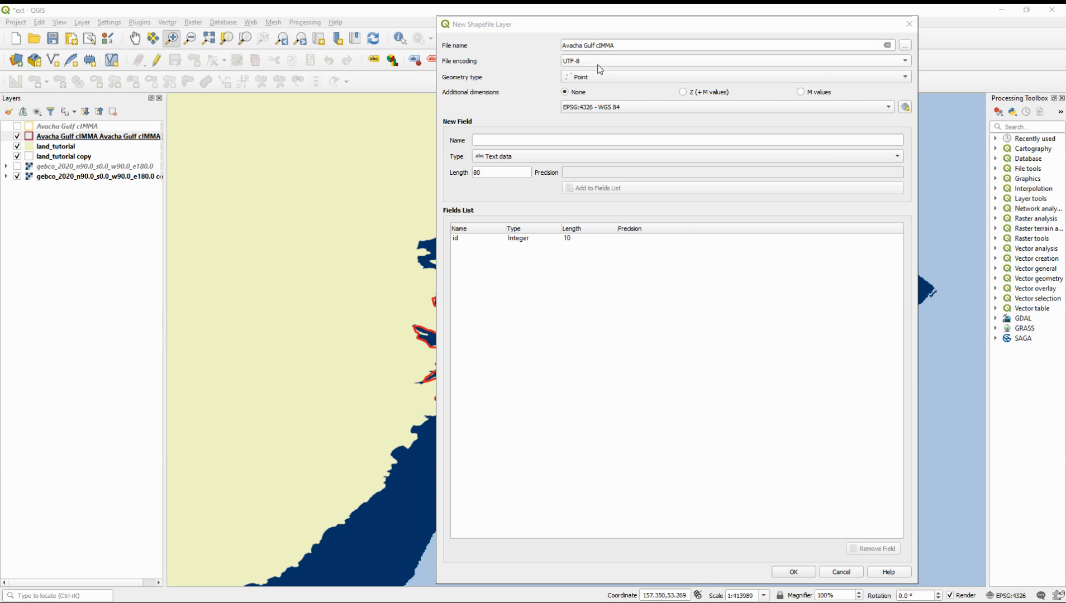
left_click(576, 76)
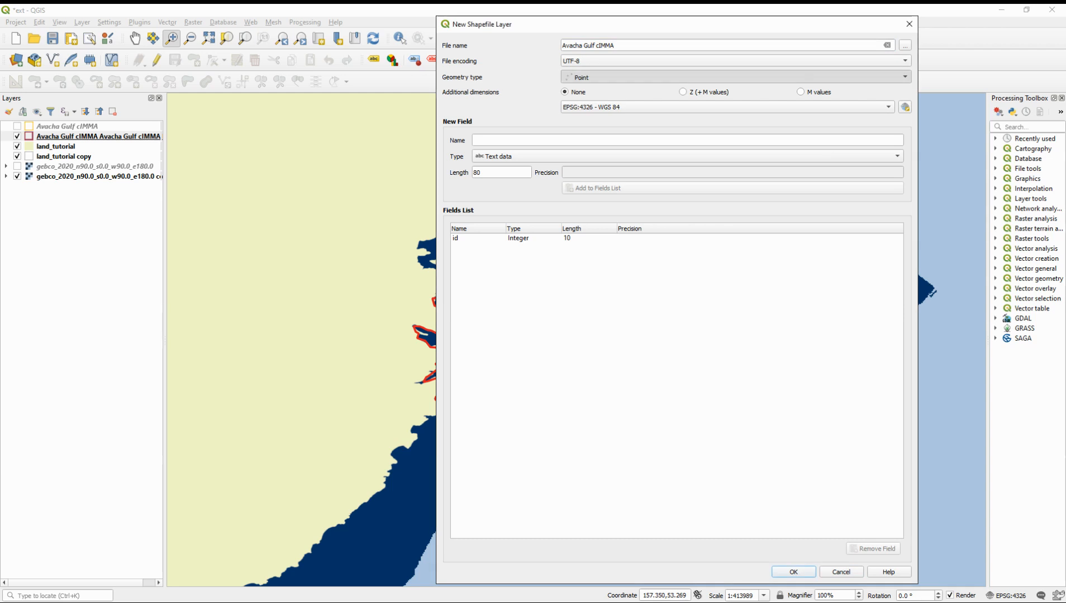
left_click(597, 114)
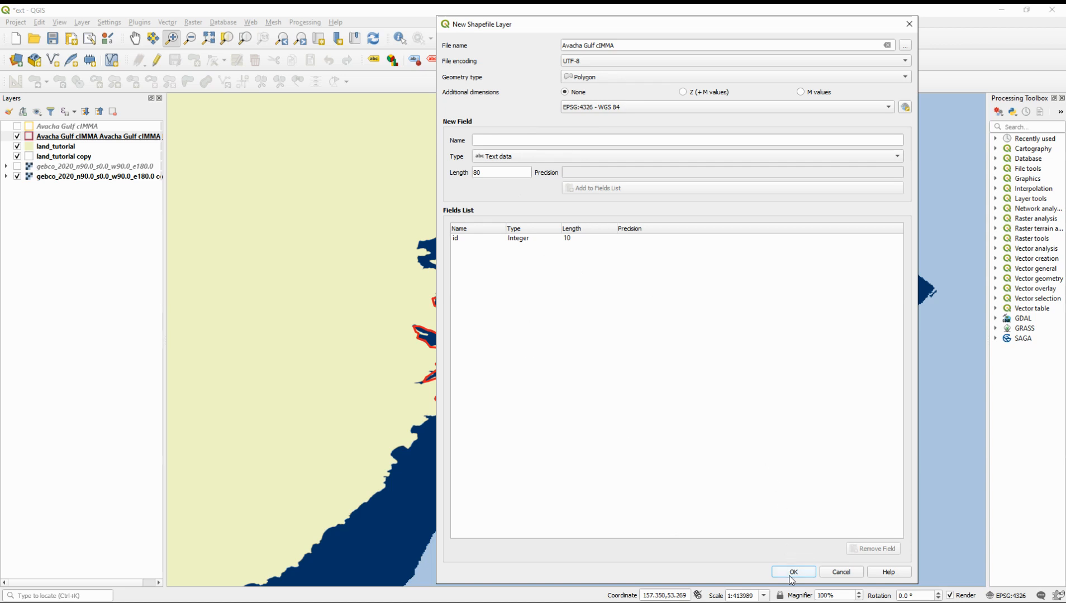
left_click(841, 573)
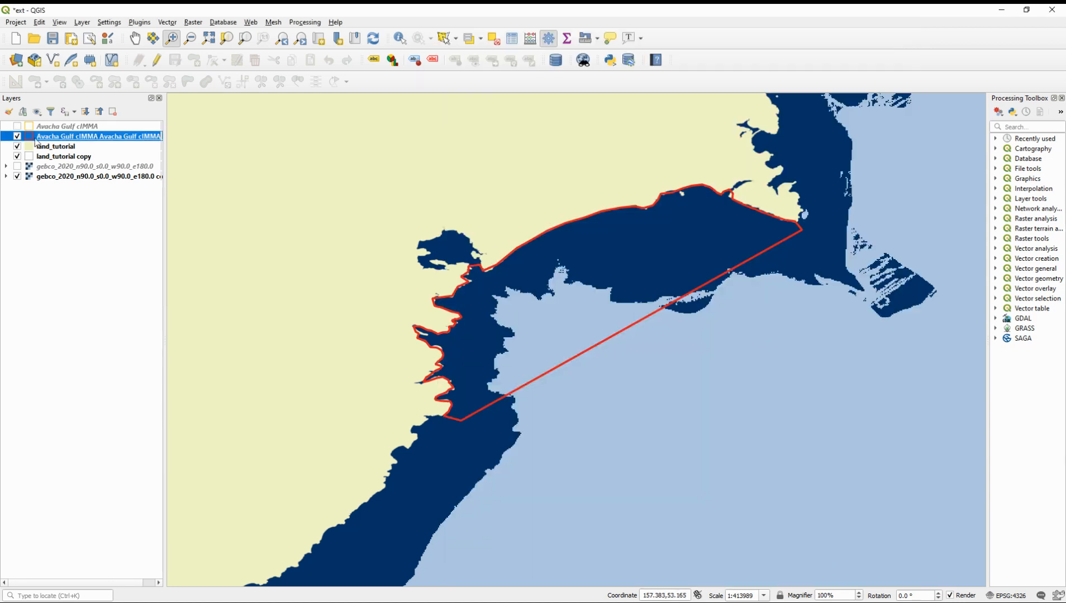
Step: Make the Avacha Gulf cIMMA shapefile layer visible and enable editing on it
left_click(70, 128)
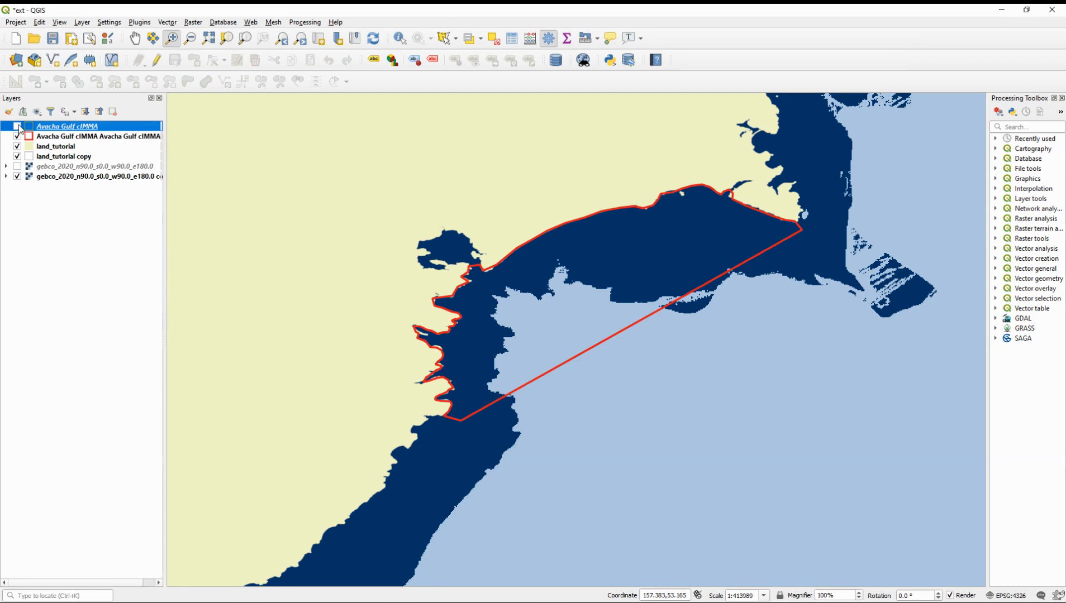
left_click(18, 127)
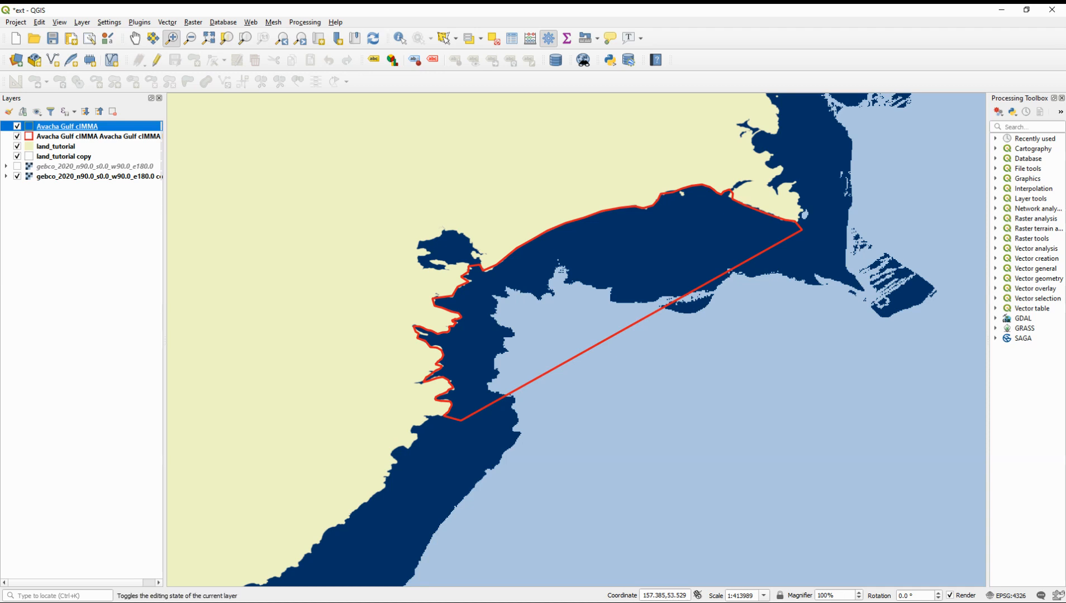
left_click(157, 60)
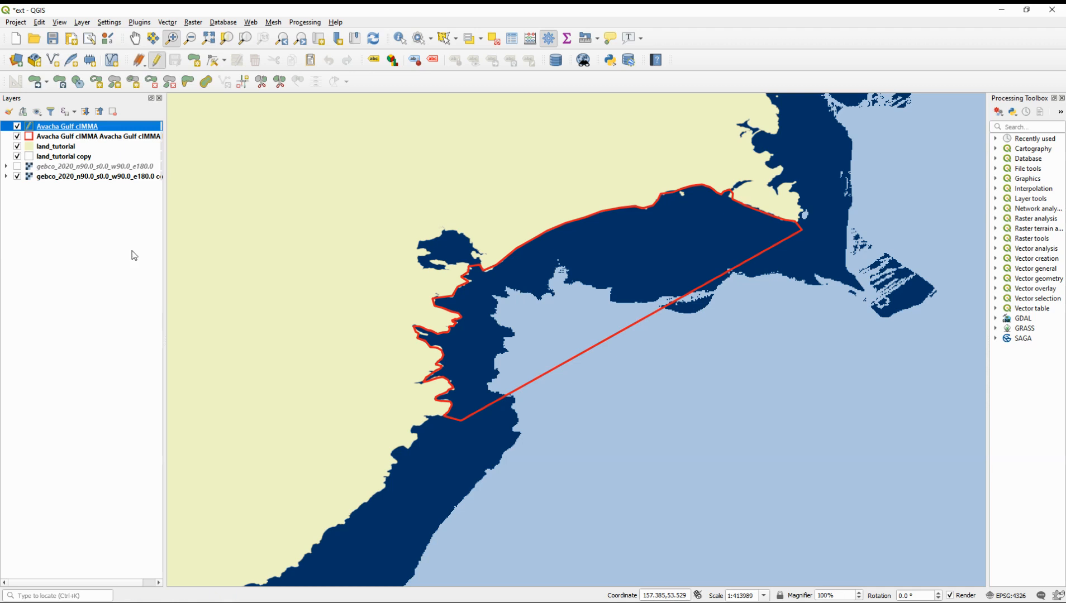
left_click(87, 138)
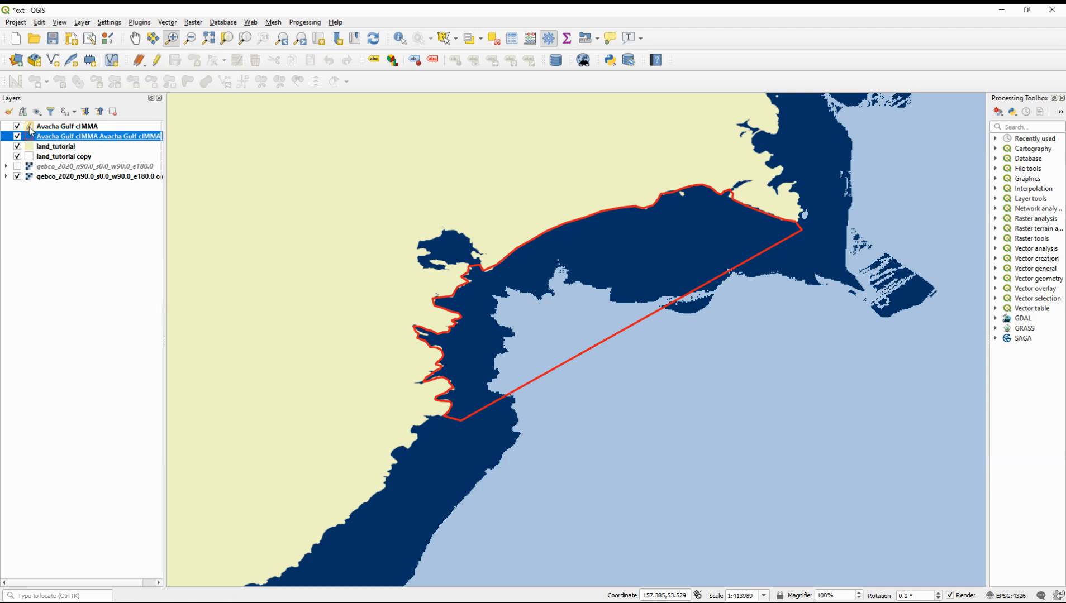
left_click(58, 127)
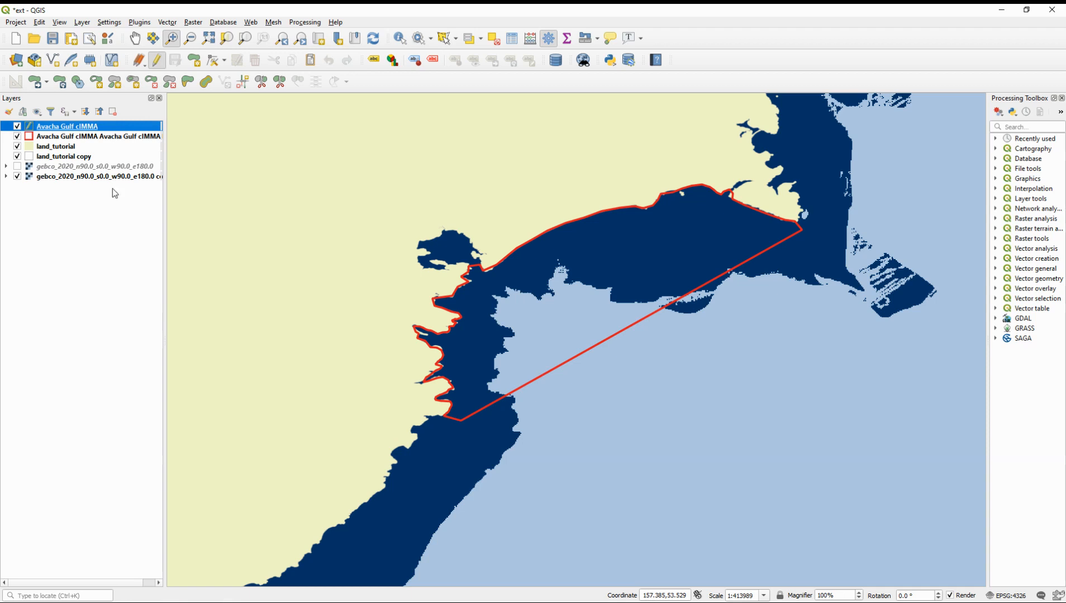
Step: Digitise a polygon in the Avacha Gulf cIMMA layer, following the dark blue shallow-water edge offshore and the coastline inside the gulf
left_click(193, 64)
left_click(98, 127)
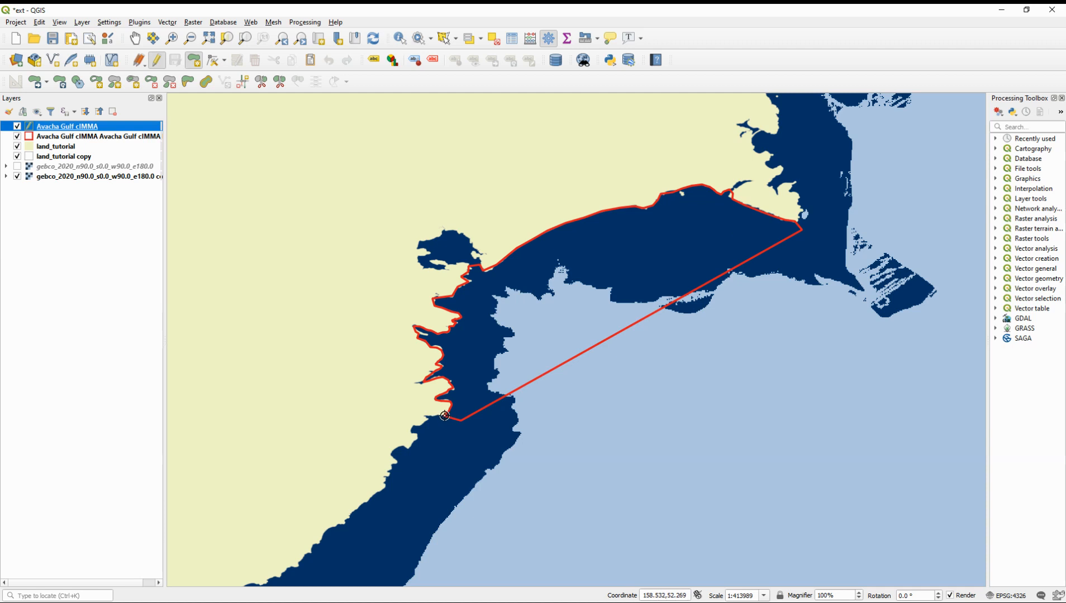
left_click(445, 416)
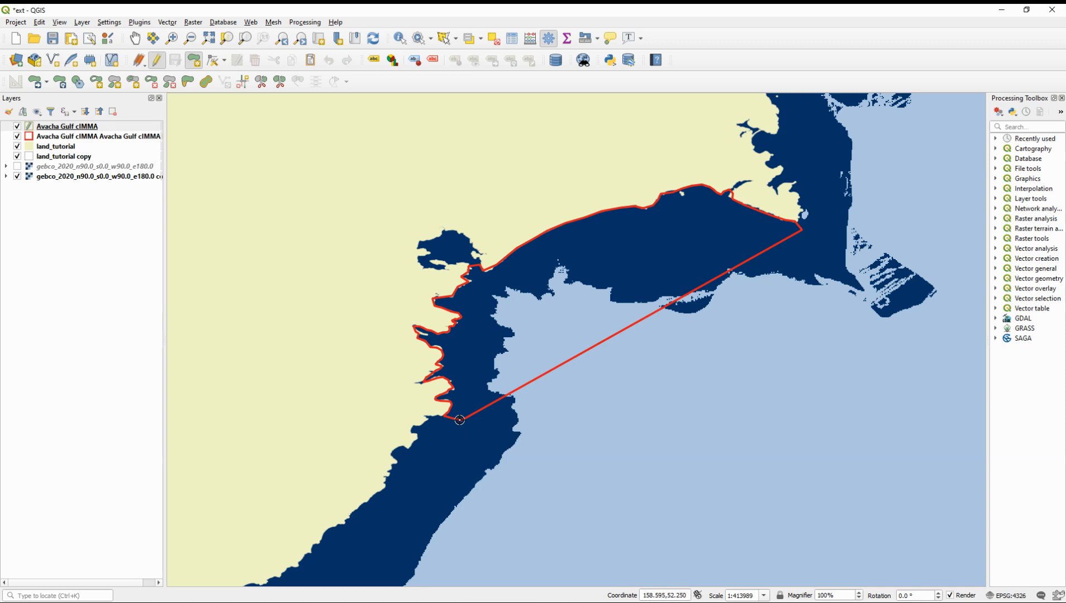
left_click(459, 421)
left_click(495, 319)
left_click(509, 297)
left_click(507, 287)
left_click(520, 288)
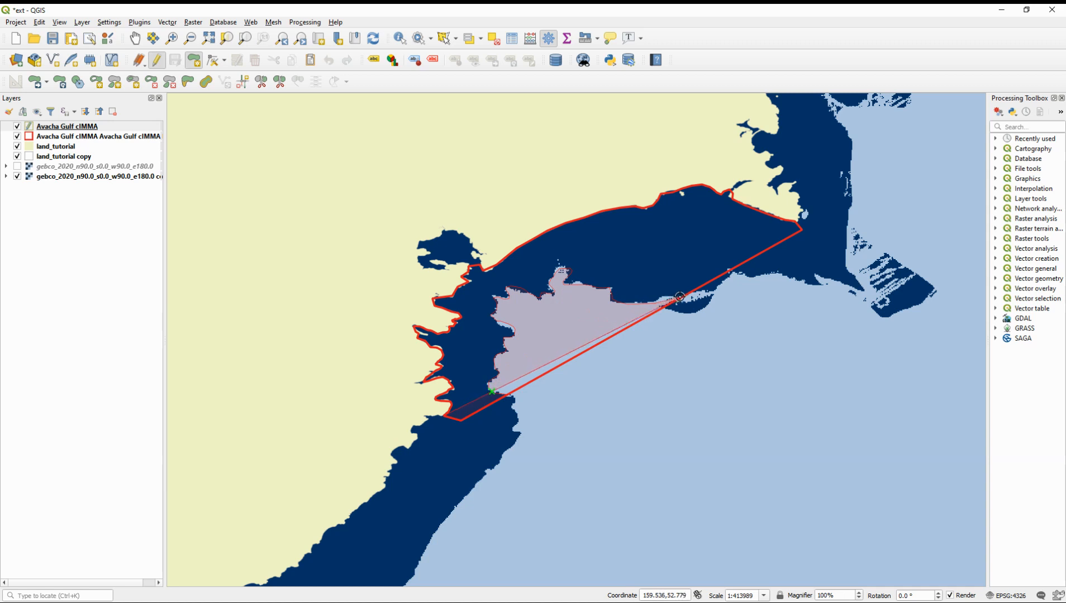
left_click(693, 295)
left_click(728, 278)
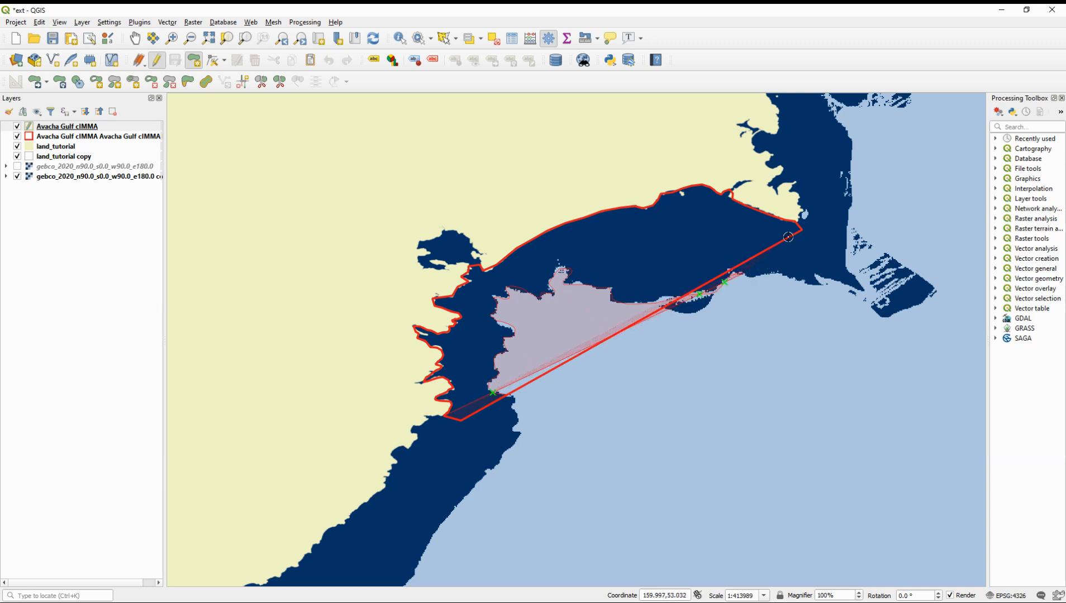
left_click(802, 230)
left_click(794, 220)
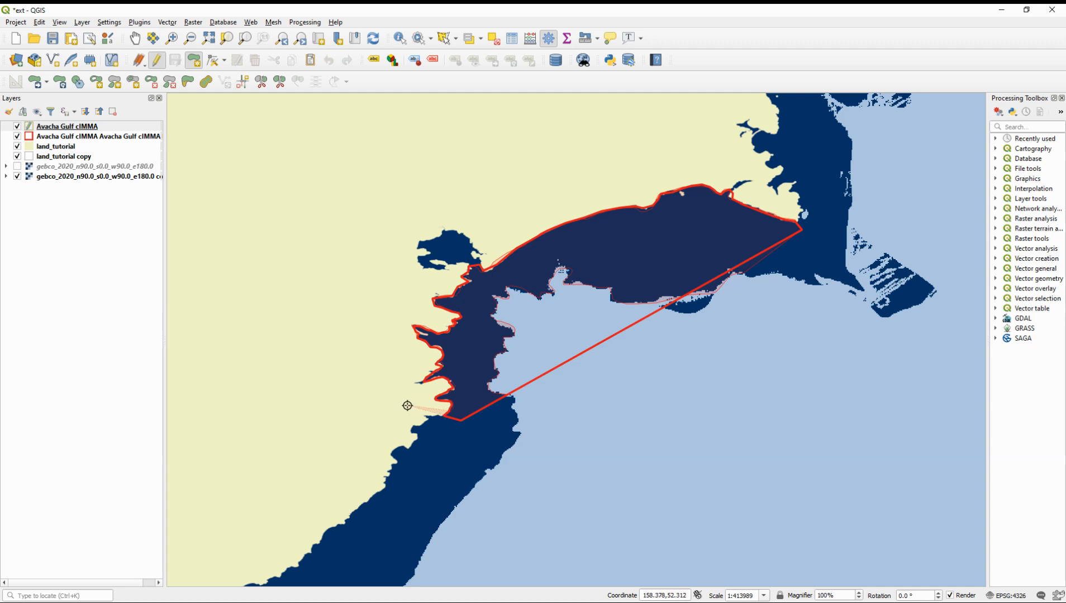
Step: Finish the digitised polygon with id 1, stop editing the layer and save the edits
right_click(449, 411)
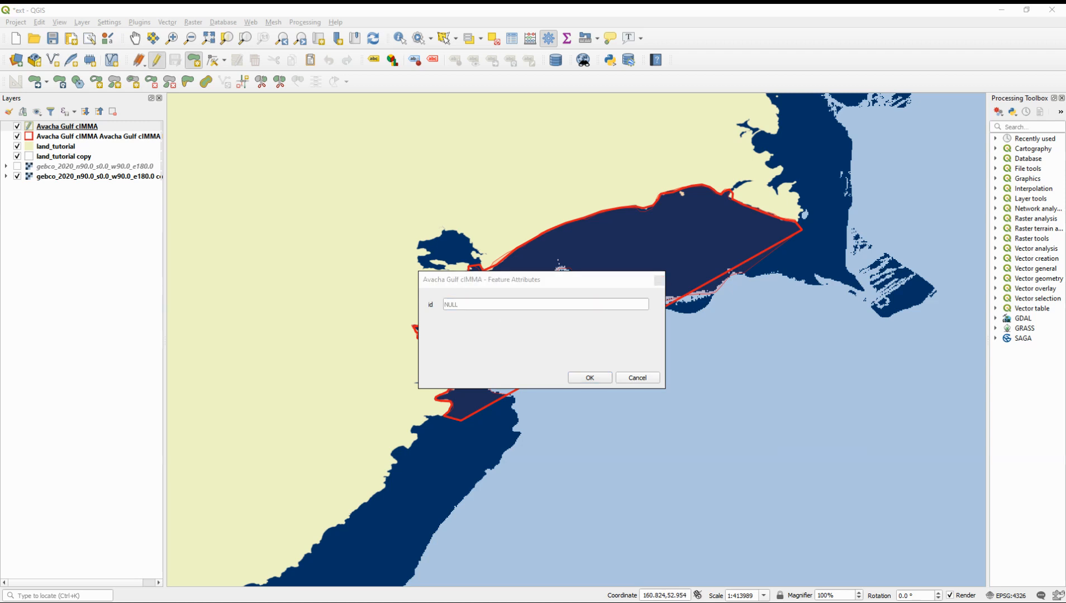
left_click(613, 304)
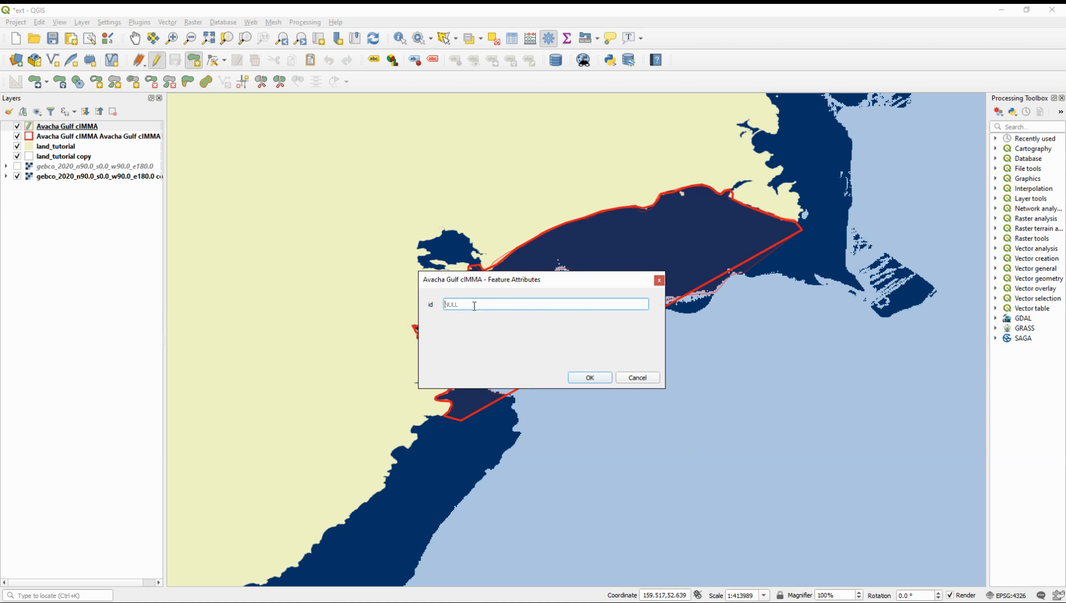
type("1")
left_click(589, 379)
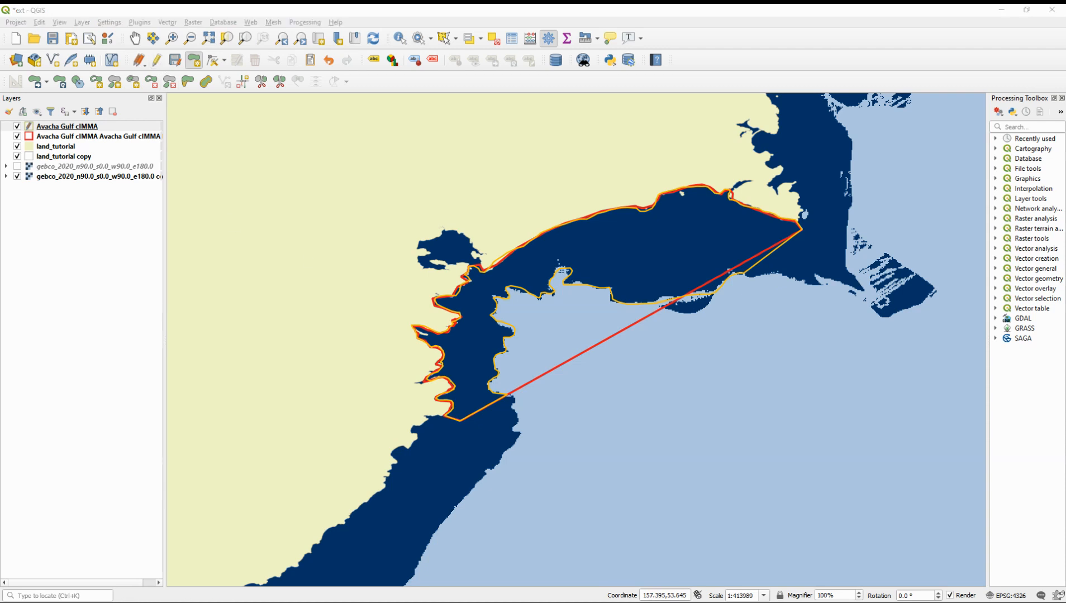
left_click(532, 315)
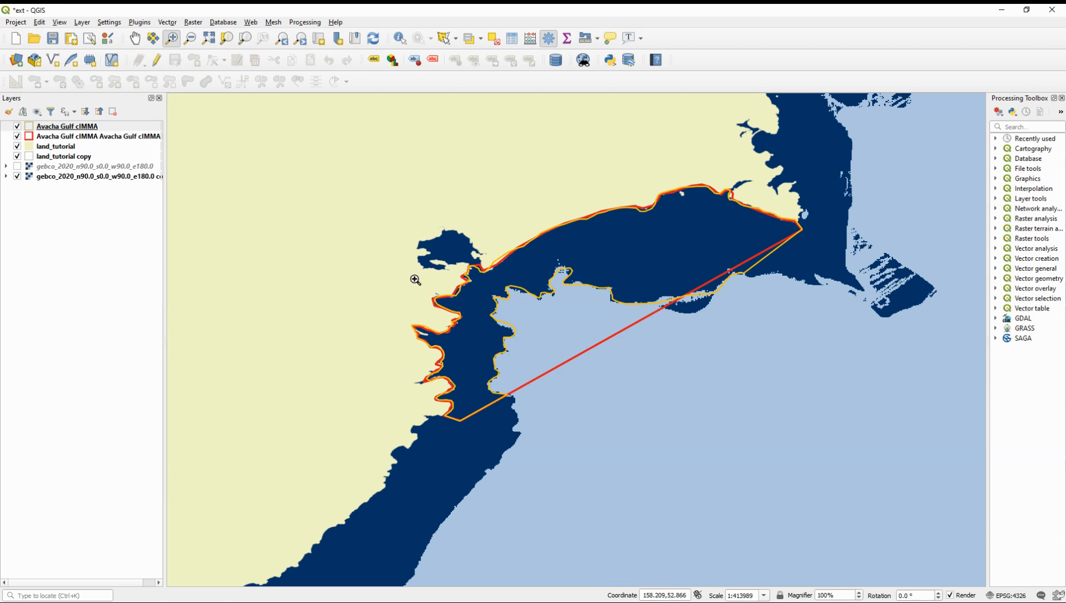
Step: Hide the original red boundary layer and the two-tone gebco_2020 bathymetry copy, leaving the new polygon over the land layers
left_click(18, 137)
left_click(17, 137)
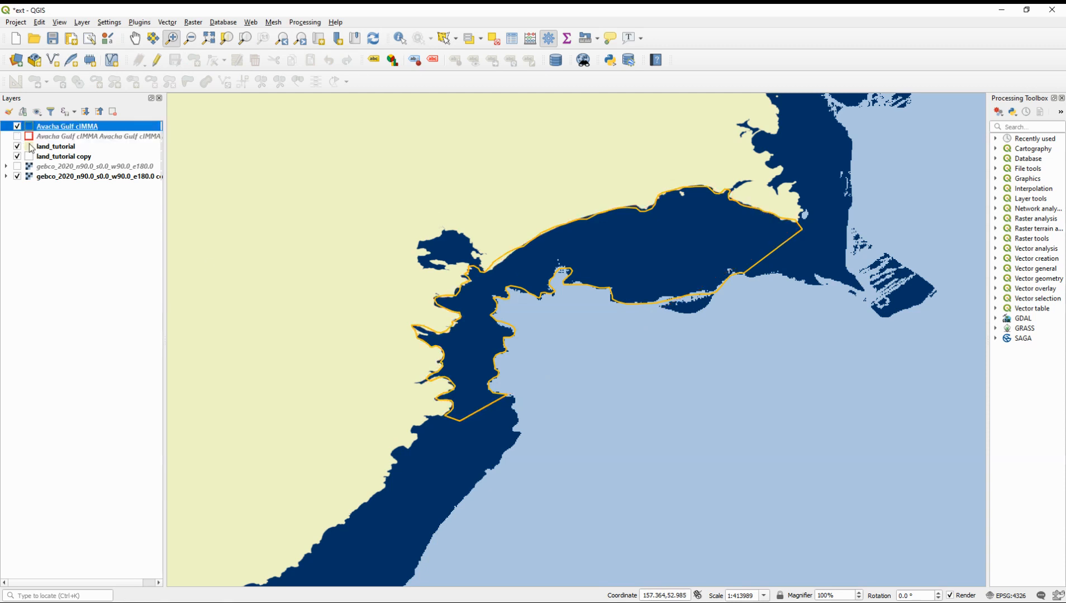
left_click(17, 176)
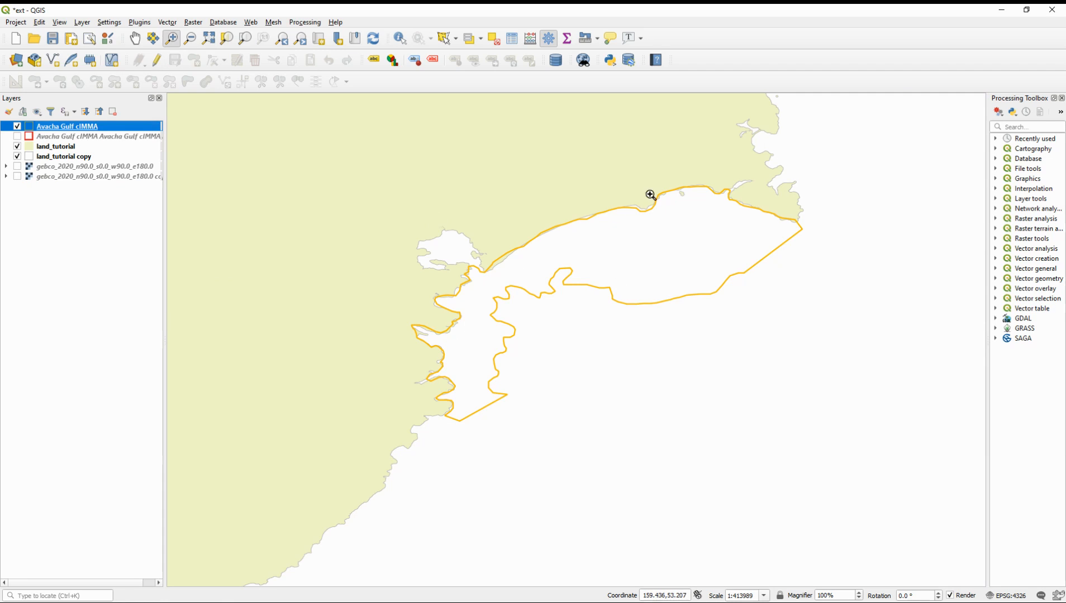